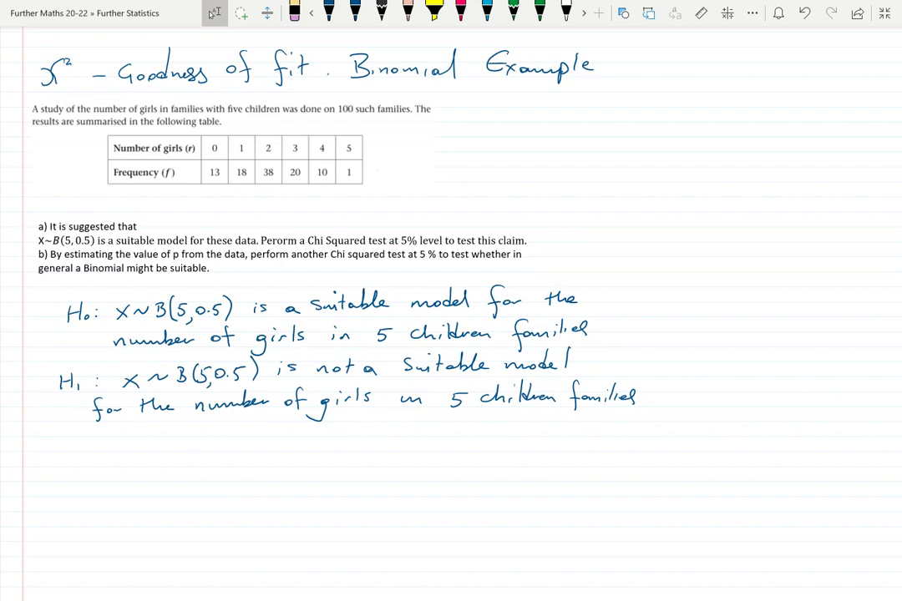
# In dark blue ink, write Oi beside the frequency table and headings 0, 1, 2, 3, 4, 5 under H1
pyautogui.click(328, 10)
pyautogui.moveTo(385, 166); pyautogui.dragTo(394, 178)
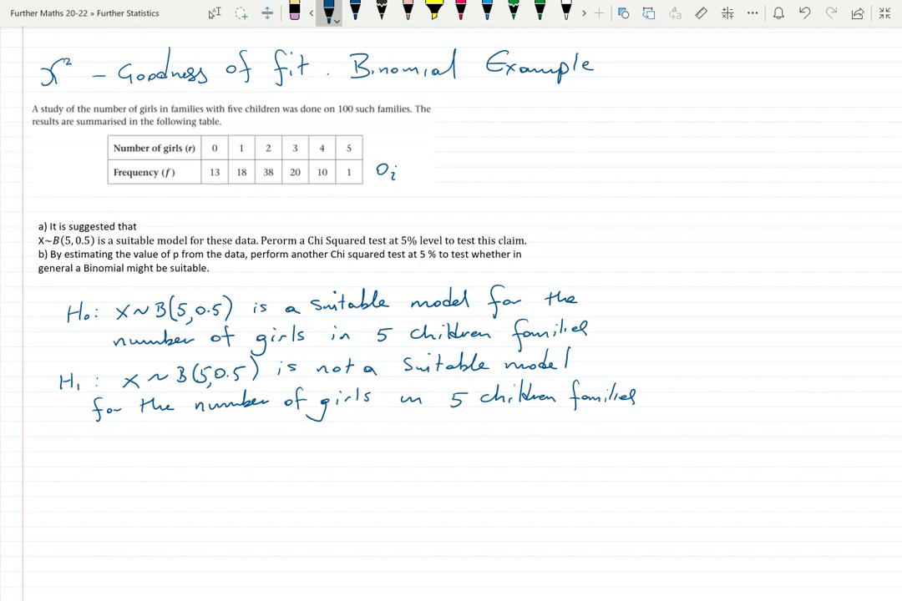
pyautogui.moveTo(130, 457)
pyautogui.mouseDown()
pyautogui.moveTo(124, 465)
pyautogui.moveTo(129, 459)
pyautogui.mouseUp()
pyautogui.moveTo(190, 457); pyautogui.dragTo(190, 468)
pyautogui.moveTo(259, 457); pyautogui.dragTo(269, 465)
pyautogui.moveTo(329, 457); pyautogui.dragTo(331, 468)
pyautogui.moveTo(398, 455)
pyautogui.mouseDown()
pyautogui.moveTo(405, 469)
pyautogui.moveTo(456, 464)
pyautogui.moveTo(458, 456)
pyautogui.moveTo(453, 465)
pyautogui.moveTo(474, 466)
pyautogui.moveTo(494, 452)
pyautogui.mouseUp()
pyautogui.click(329, 10)
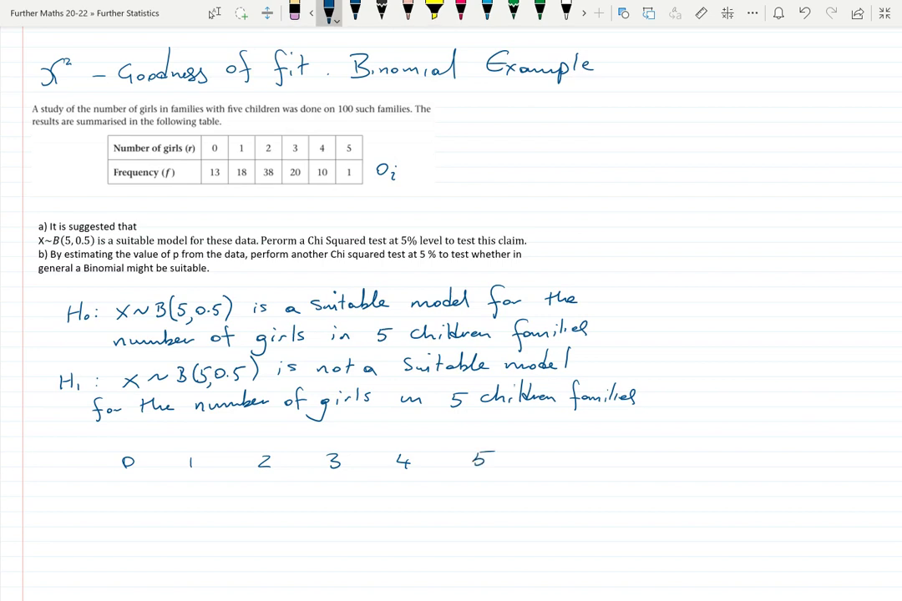
# Write the P label with (0.5)^5 under 0 and 5C1(0.5)^4·0.5 under 1
pyautogui.moveTo(47, 503); pyautogui.dragTo(47, 512)
pyautogui.moveTo(112, 497)
pyautogui.mouseDown()
pyautogui.moveTo(111, 515)
pyautogui.moveTo(119, 505)
pyautogui.moveTo(134, 518)
pyautogui.mouseUp()
pyautogui.moveTo(175, 501)
pyautogui.mouseDown()
pyautogui.moveTo(183, 513)
pyautogui.moveTo(193, 500)
pyautogui.moveTo(205, 510)
pyautogui.moveTo(188, 515)
pyautogui.moveTo(217, 512)
pyautogui.moveTo(230, 491)
pyautogui.moveTo(236, 503)
pyautogui.moveTo(242, 498)
pyautogui.mouseUp()
pyautogui.moveTo(248, 506); pyautogui.dragTo(265, 495)
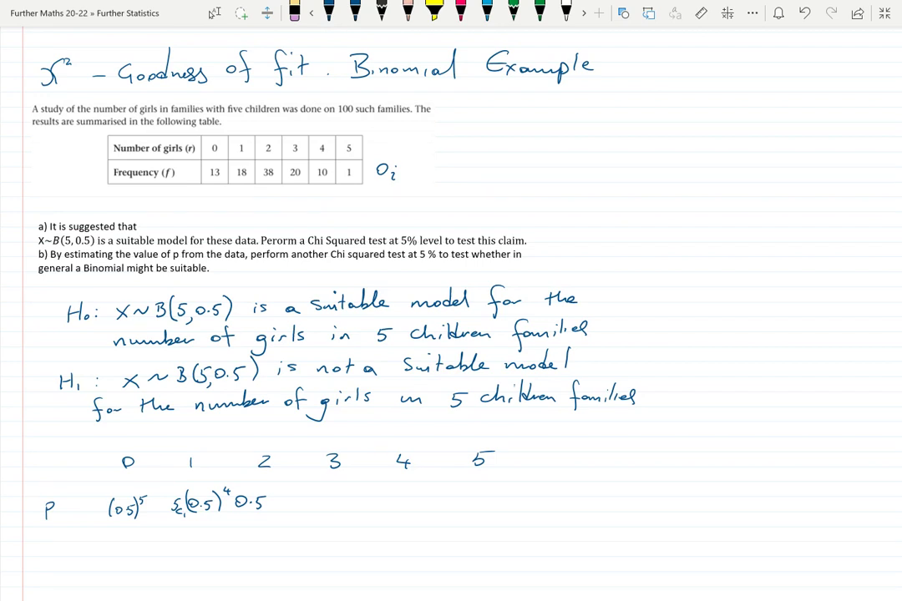
# Write the two-girl probability 5C2(0.5)^3(0.5)^2 in the P row, with an arrow back along the row
pyautogui.click(328, 10)
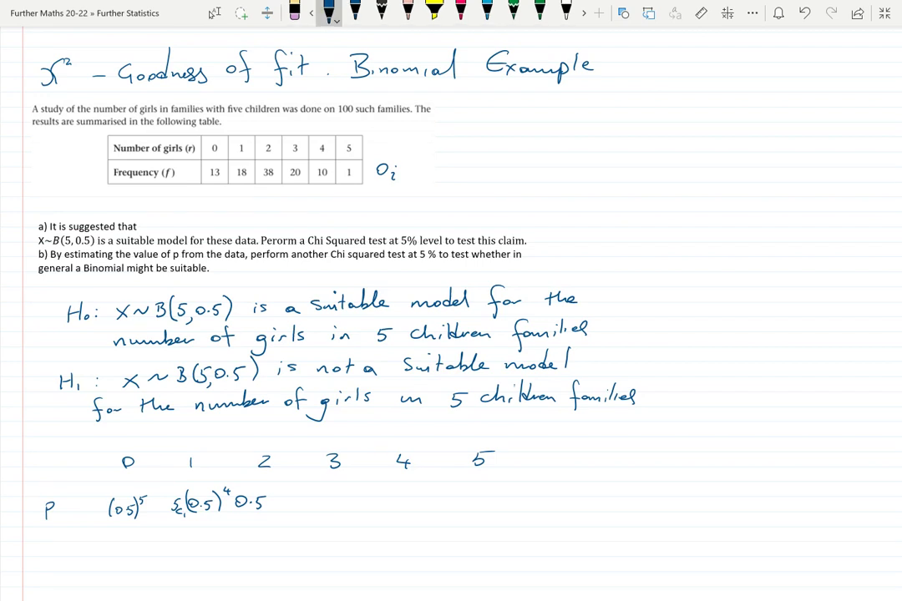
pyautogui.moveTo(312, 497)
pyautogui.mouseDown()
pyautogui.moveTo(279, 493)
pyautogui.moveTo(285, 498)
pyautogui.mouseUp()
pyautogui.moveTo(346, 493); pyautogui.dragTo(344, 506)
pyautogui.moveTo(347, 493)
pyautogui.mouseDown()
pyautogui.moveTo(377, 517)
pyautogui.moveTo(382, 503)
pyautogui.moveTo(386, 516)
pyautogui.moveTo(395, 502)
pyautogui.moveTo(428, 510)
pyautogui.moveTo(435, 485)
pyautogui.moveTo(458, 506)
pyautogui.moveTo(506, 492)
pyautogui.mouseUp()
pyautogui.click(400, 504)
pyautogui.click(470, 505)
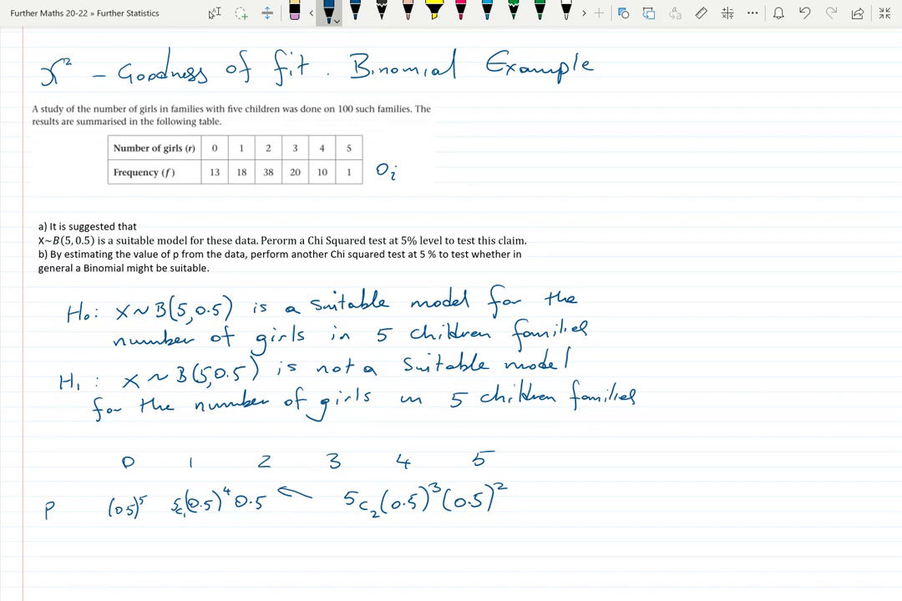
# Remove the stray X drawn at the row's right end with Ctrl+Z
pyautogui.moveTo(617, 455); pyautogui.dragTo(601, 470)
pyautogui.moveTo(600, 454); pyautogui.dragTo(616, 470)
pyautogui.hotkey('ctrl', 'z')
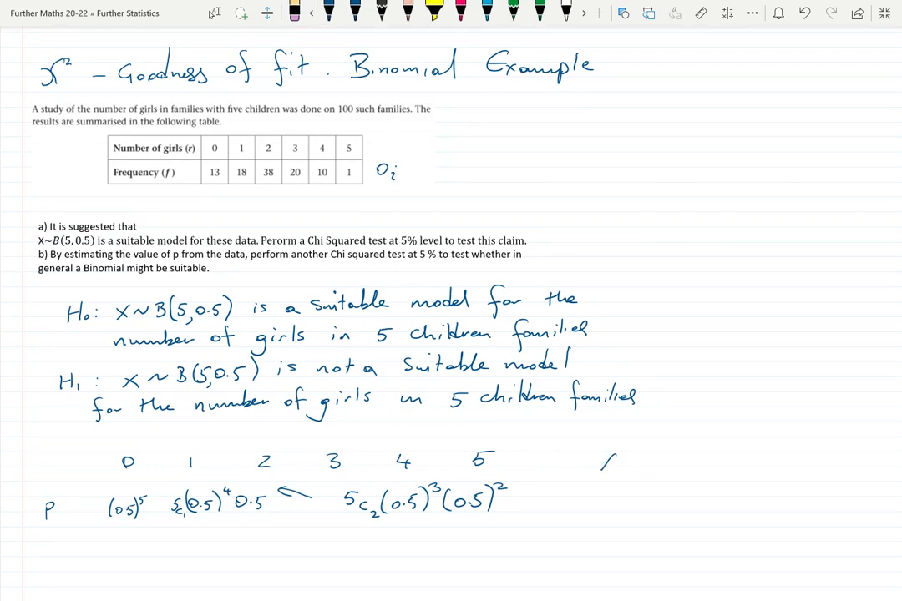
pyautogui.hotkey('ctrl', 'z')
# Jot 'Binomial' and 'pD' in black beside the heading row, then erase those side notes
pyautogui.click(329, 10)
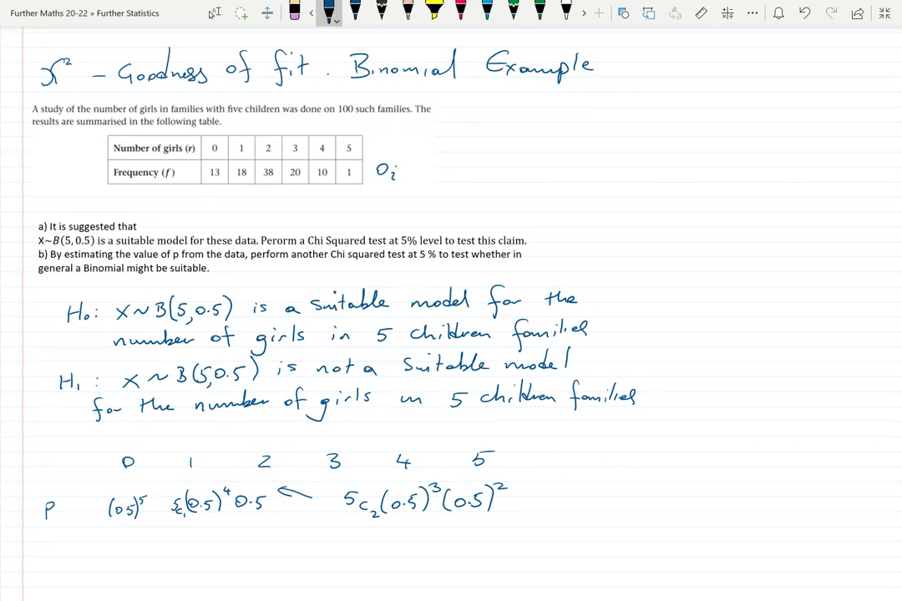
pyautogui.moveTo(623, 461)
pyautogui.mouseDown()
pyautogui.moveTo(677, 473)
pyautogui.moveTo(679, 464)
pyautogui.moveTo(707, 478)
pyautogui.mouseUp()
pyautogui.moveTo(644, 490)
pyautogui.mouseDown()
pyautogui.moveTo(645, 501)
pyautogui.moveTo(659, 498)
pyautogui.mouseUp()
pyautogui.moveTo(660, 487); pyautogui.dragTo(659, 498)
pyautogui.moveTo(707, 472)
pyautogui.mouseDown()
pyautogui.moveTo(624, 470)
pyautogui.moveTo(635, 459)
pyautogui.moveTo(669, 494)
pyautogui.mouseUp()
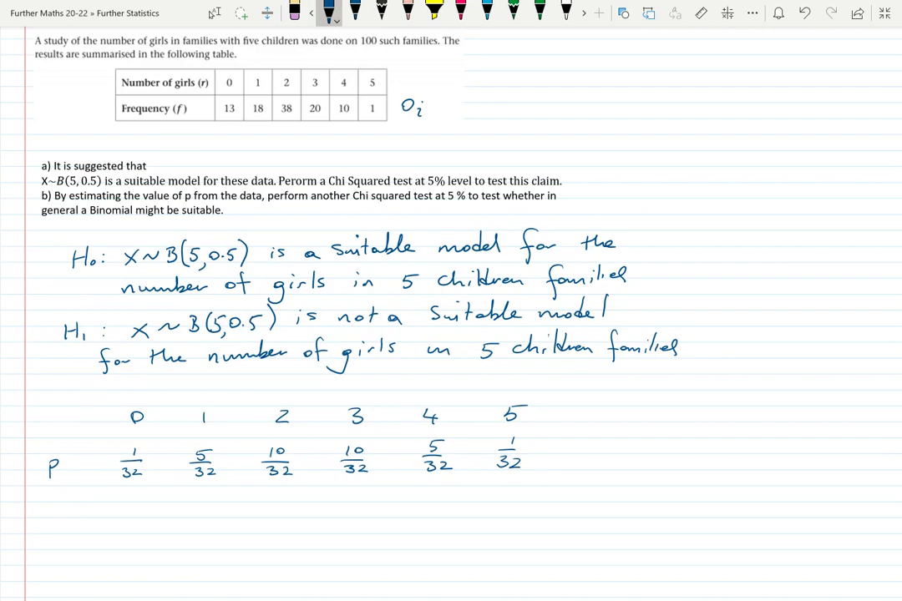
# Label the expected row ei(100p) at the left margin and circle 100 in the question
pyautogui.scroll(-1, 380, 301)
pyautogui.scroll(1, 451, 301)
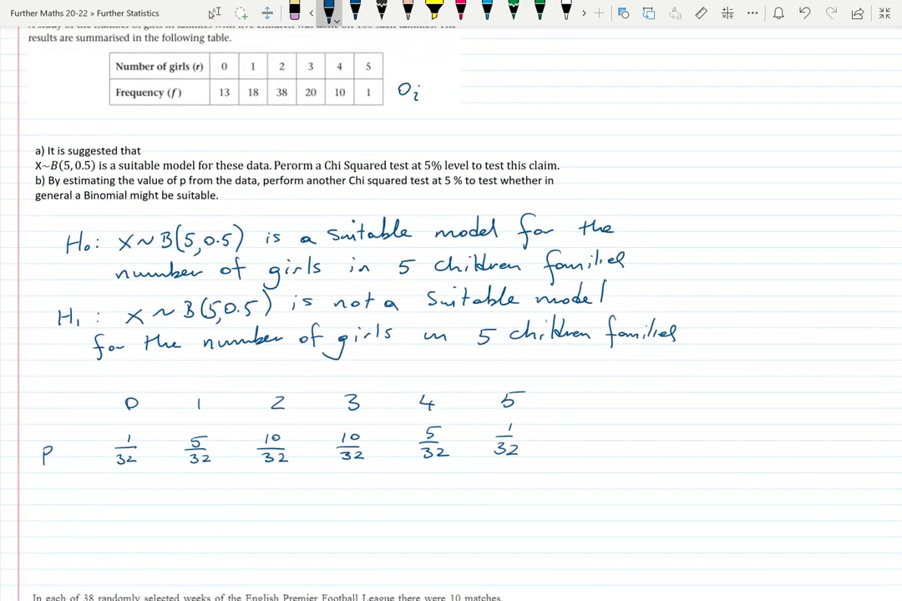
pyautogui.moveTo(23, 494); pyautogui.dragTo(31, 500)
pyautogui.moveTo(48, 489)
pyautogui.mouseDown()
pyautogui.moveTo(46, 509)
pyautogui.moveTo(61, 492)
pyautogui.moveTo(81, 502)
pyautogui.mouseUp()
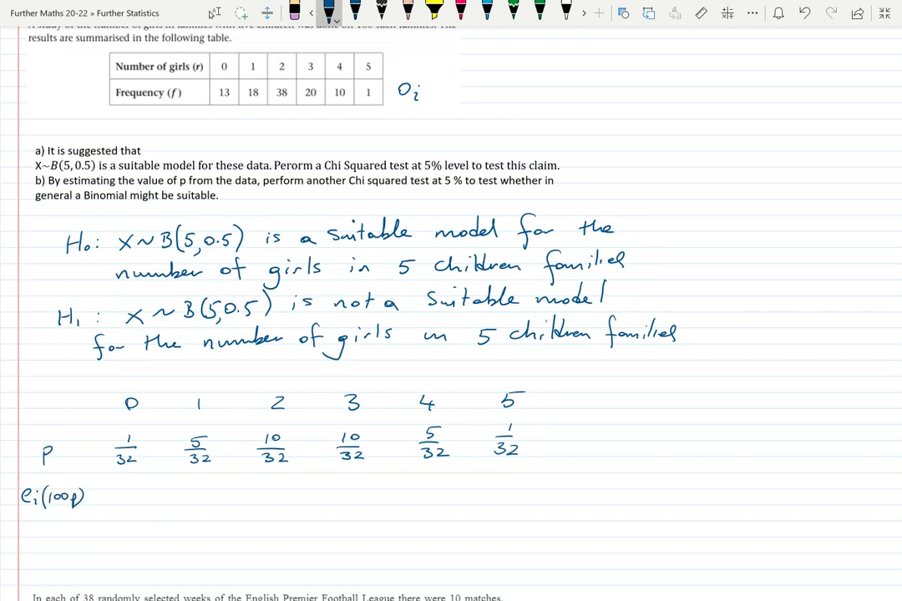
pyautogui.scroll(2, 451, 301)
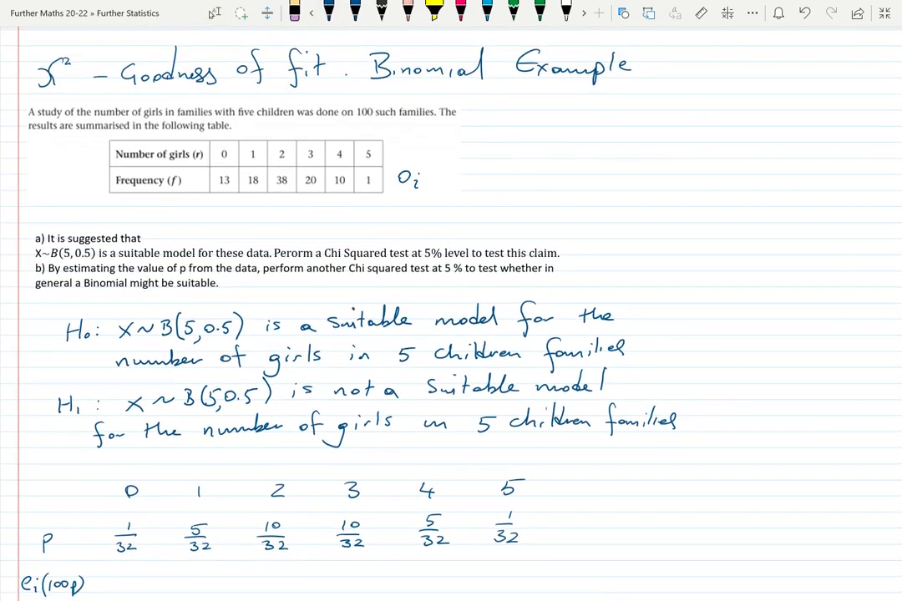
pyautogui.moveTo(311, 83)
pyautogui.mouseDown()
pyautogui.moveTo(292, 104)
pyautogui.moveTo(323, 87)
pyautogui.mouseUp()
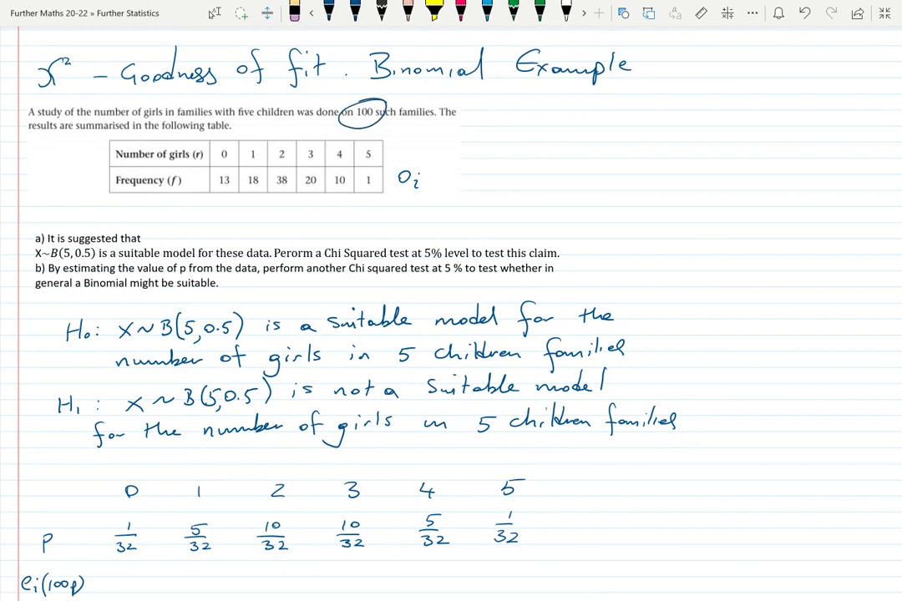
pyautogui.scroll(-2, 212, 15)
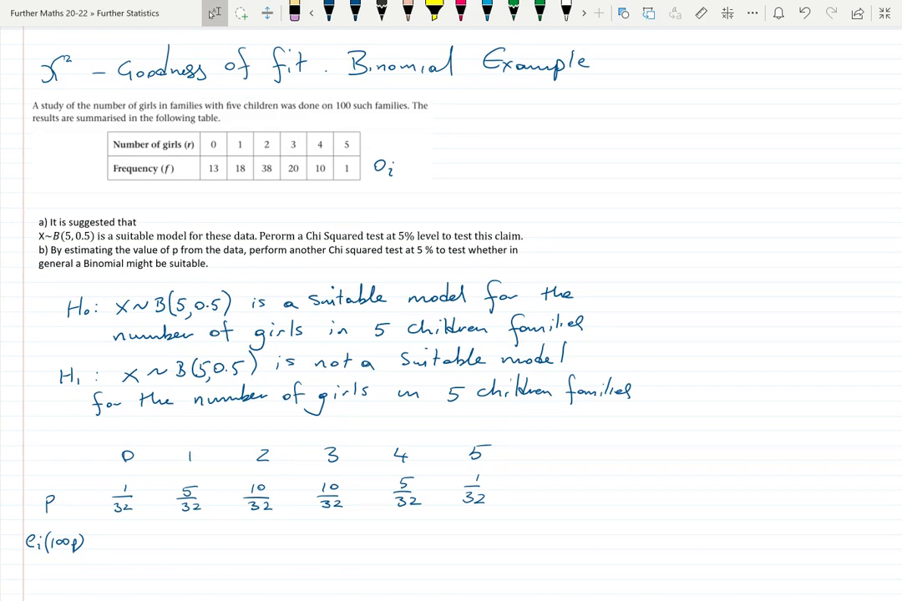
# Write expected values 3.125, 15.625, 31.25, 31.25, 15.625, 3.125 and observed Oi 13, 18, 38, 20, 10, 1
pyautogui.click(328, 10)
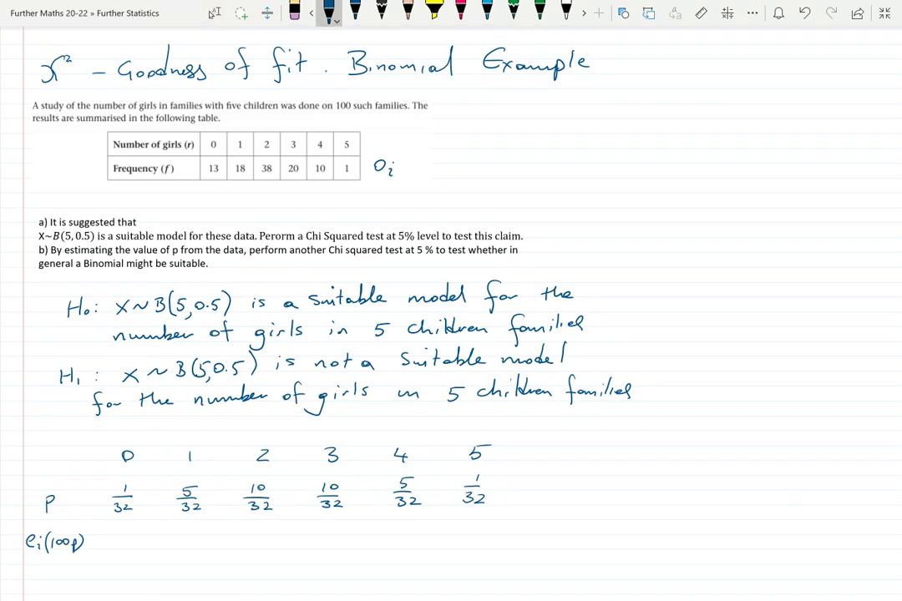
pyautogui.moveTo(110, 537)
pyautogui.mouseDown()
pyautogui.moveTo(111, 547)
pyautogui.moveTo(133, 549)
pyautogui.mouseUp()
pyautogui.click(119, 545)
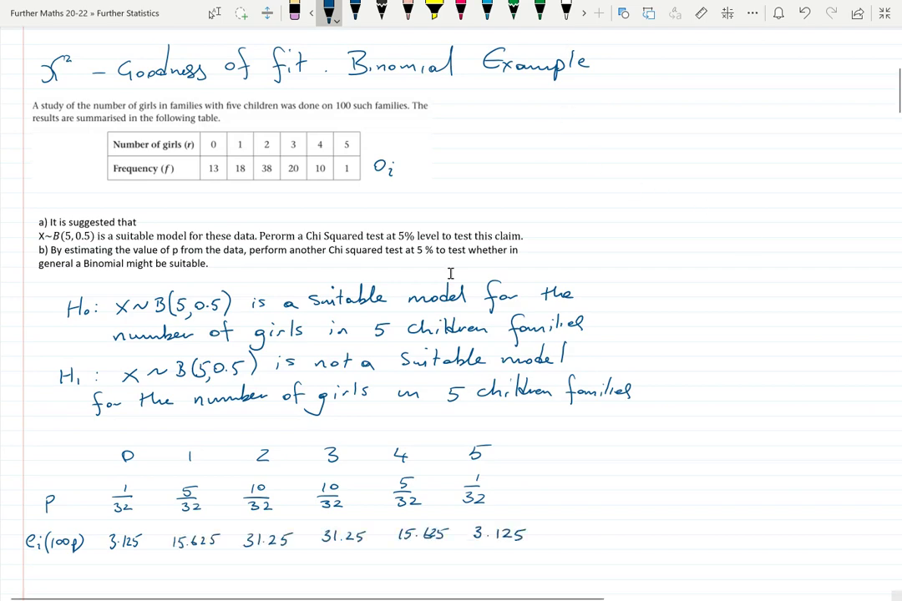
pyautogui.scroll(-1, 376, 409)
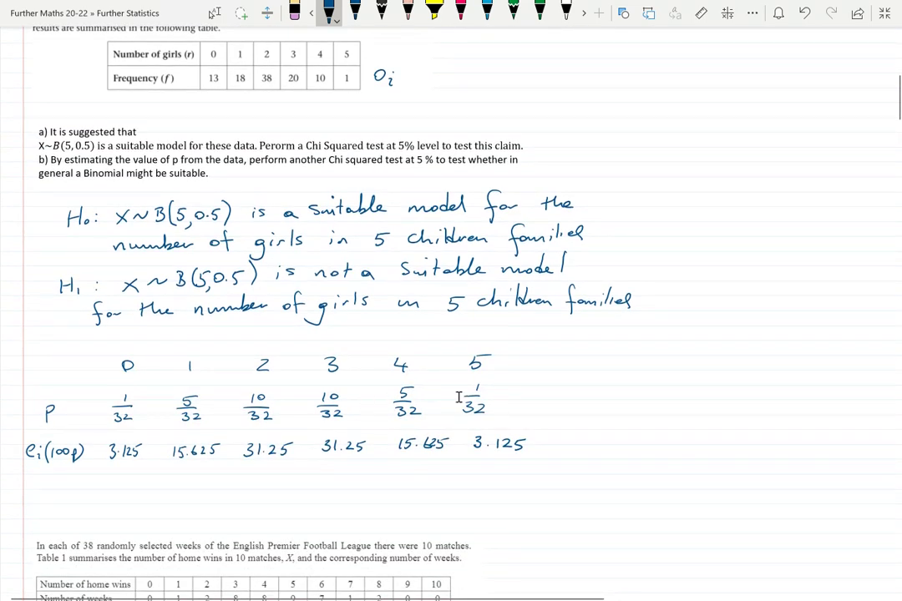
pyautogui.scroll(1, 388, 334)
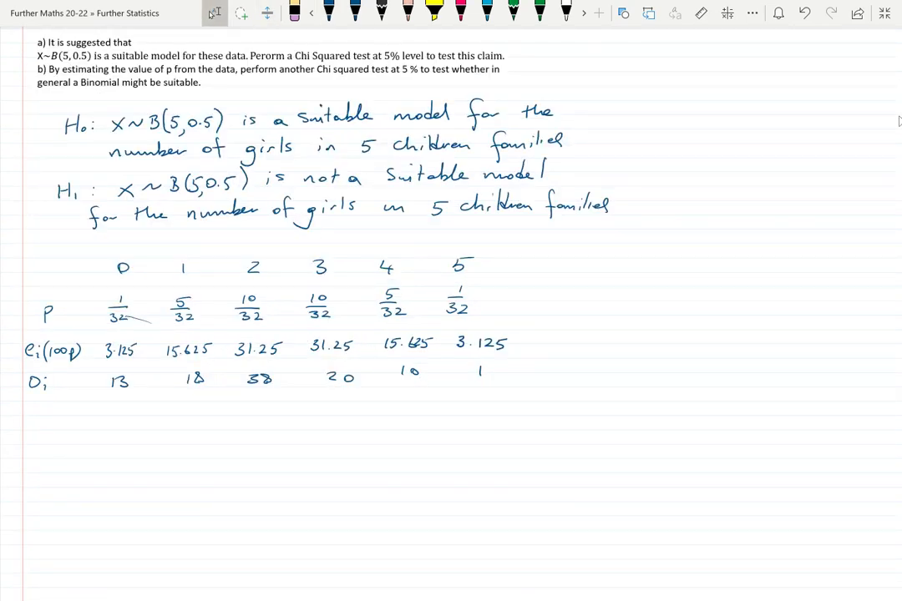
pyautogui.click(460, 12)
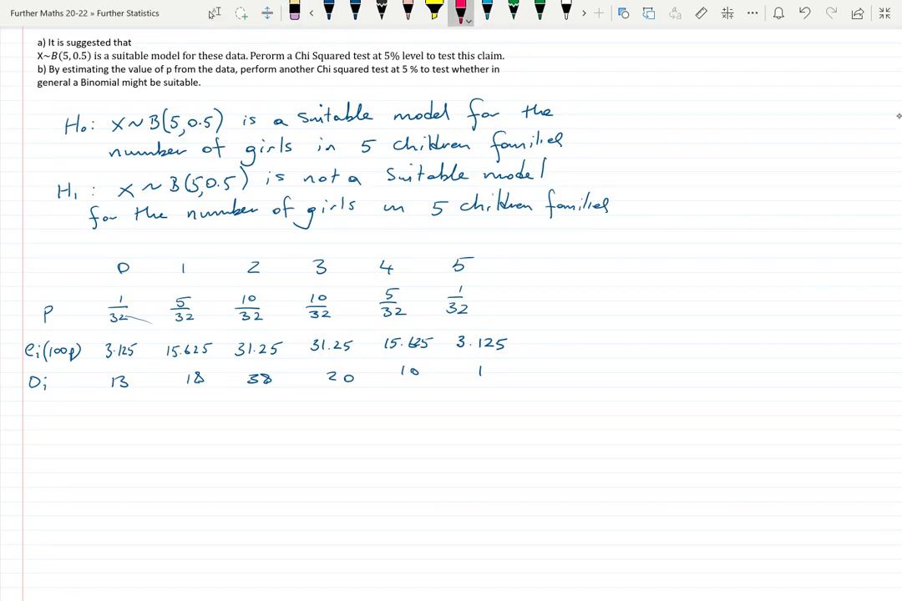
# Remove the red circles drawn around the two 3.125 expected values with Ctrl+Z
pyautogui.moveTo(142, 328)
pyautogui.mouseDown()
pyautogui.moveTo(94, 344)
pyautogui.moveTo(148, 331)
pyautogui.mouseUp()
pyautogui.moveTo(484, 321)
pyautogui.mouseDown()
pyautogui.moveTo(531, 329)
pyautogui.moveTo(494, 320)
pyautogui.mouseUp()
pyautogui.hotkey('ctrl', 'z')
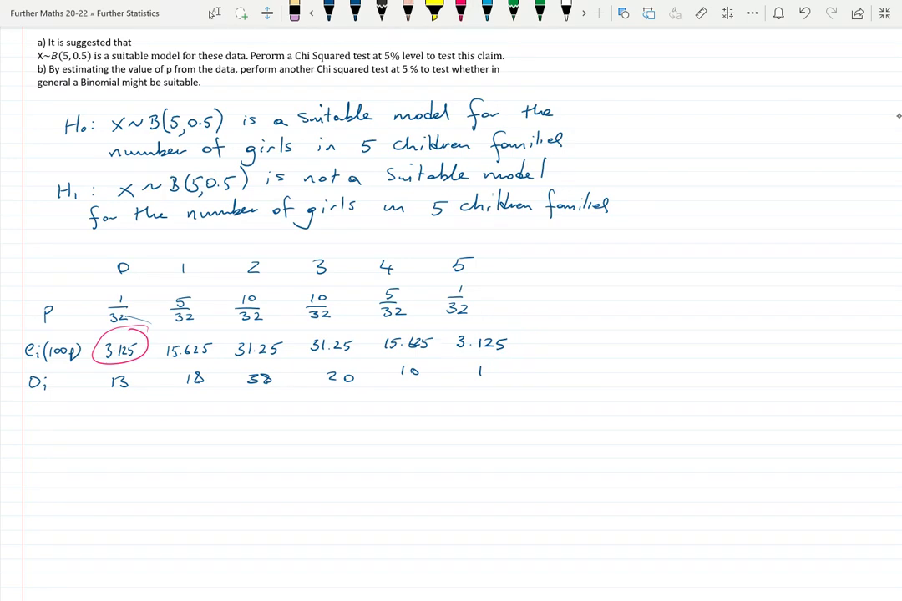
pyautogui.hotkey('ctrl', 'z')
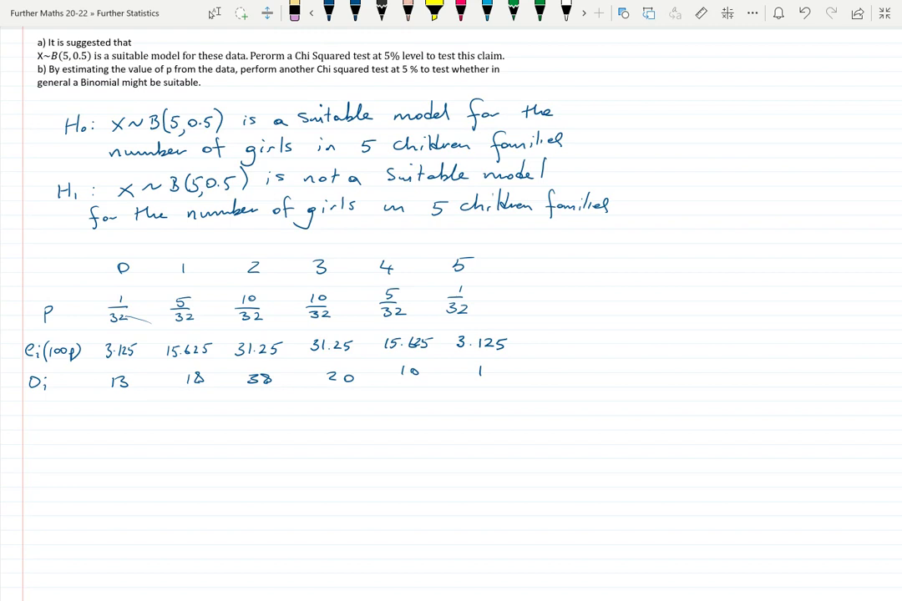
# In pink ink, ring the 0 and 1 columns (3.125, 15.625, 13, 18), dropping the 4–5 ellipse
pyautogui.click(460, 10)
pyautogui.moveTo(532, 341)
pyautogui.mouseDown()
pyautogui.moveTo(468, 318)
pyautogui.moveTo(564, 367)
pyautogui.moveTo(534, 339)
pyautogui.mouseUp()
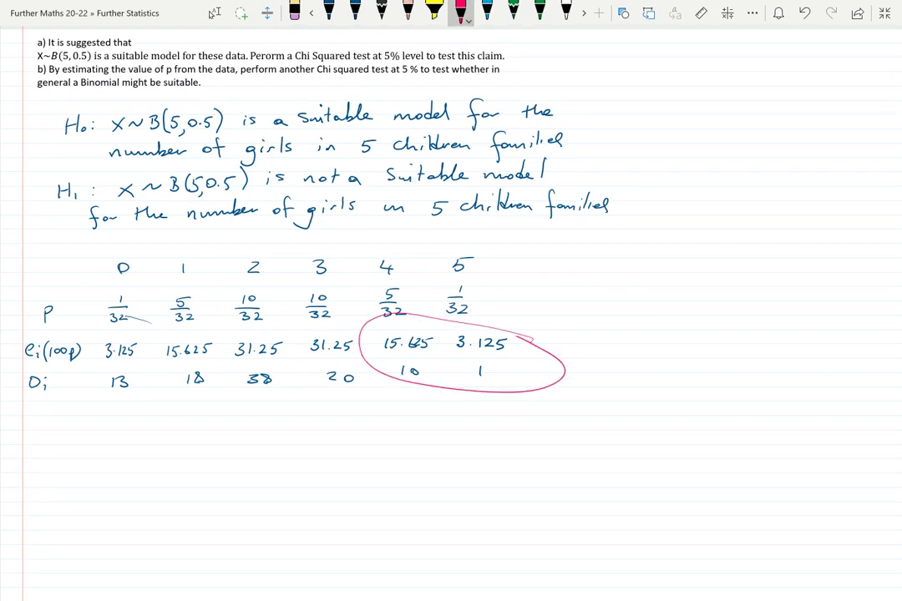
pyautogui.moveTo(176, 332); pyautogui.dragTo(241, 350)
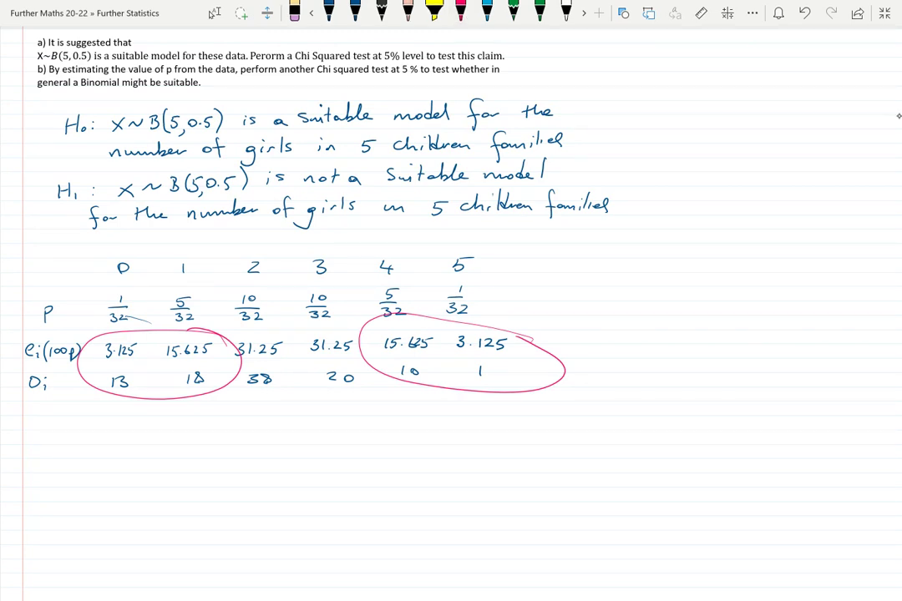
pyautogui.hotkey('ctrl', 'z')
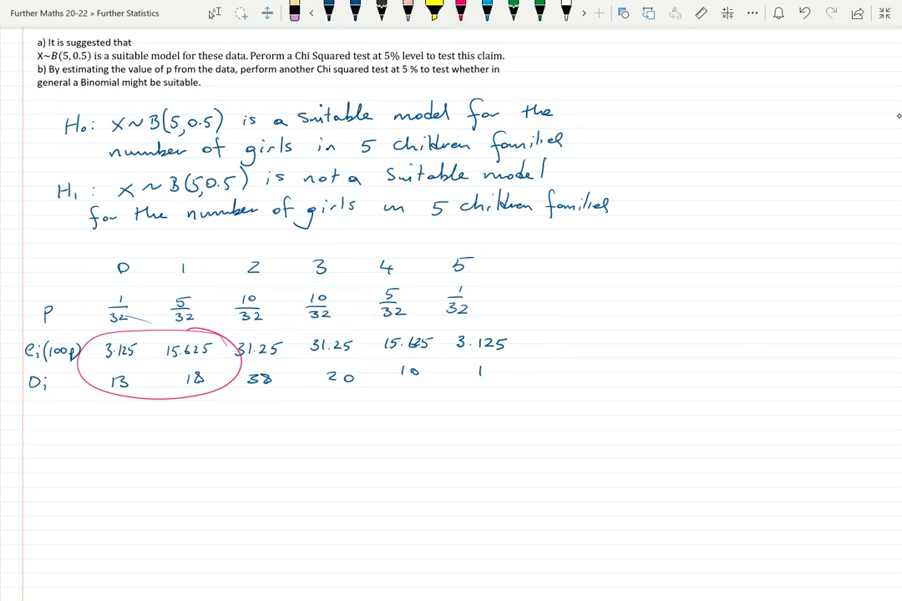